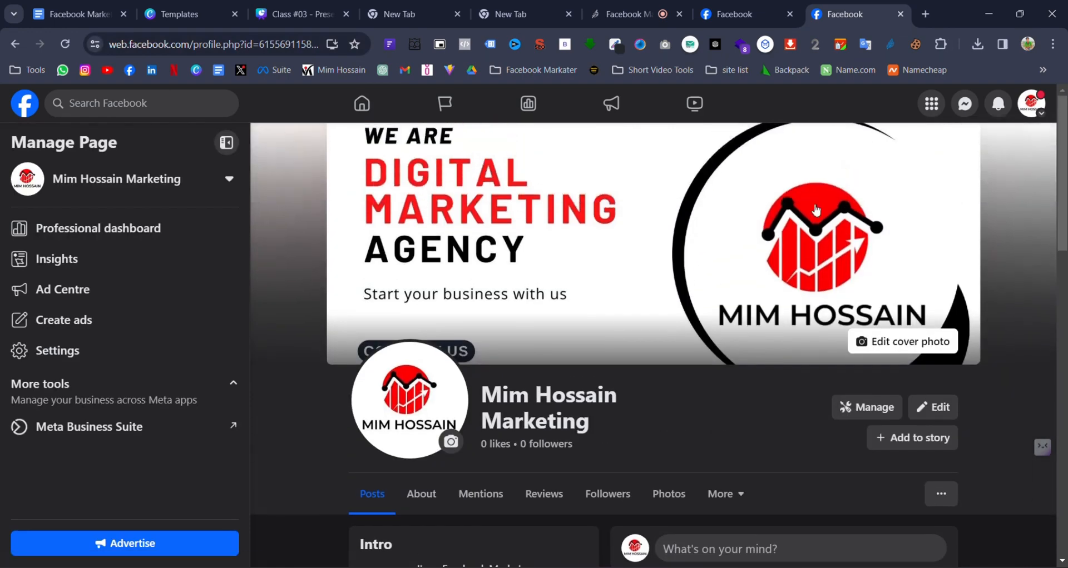
Step: Examine the Page's current web address and the intro details on its profile
left_click(254, 44)
left_click(267, 44)
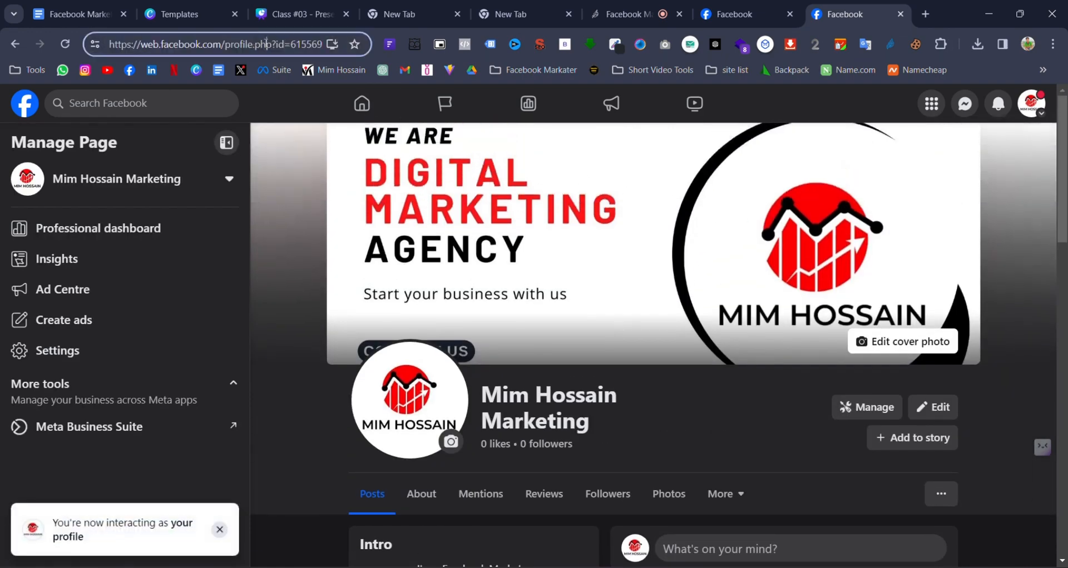
left_click_drag(298, 44, 422, 109)
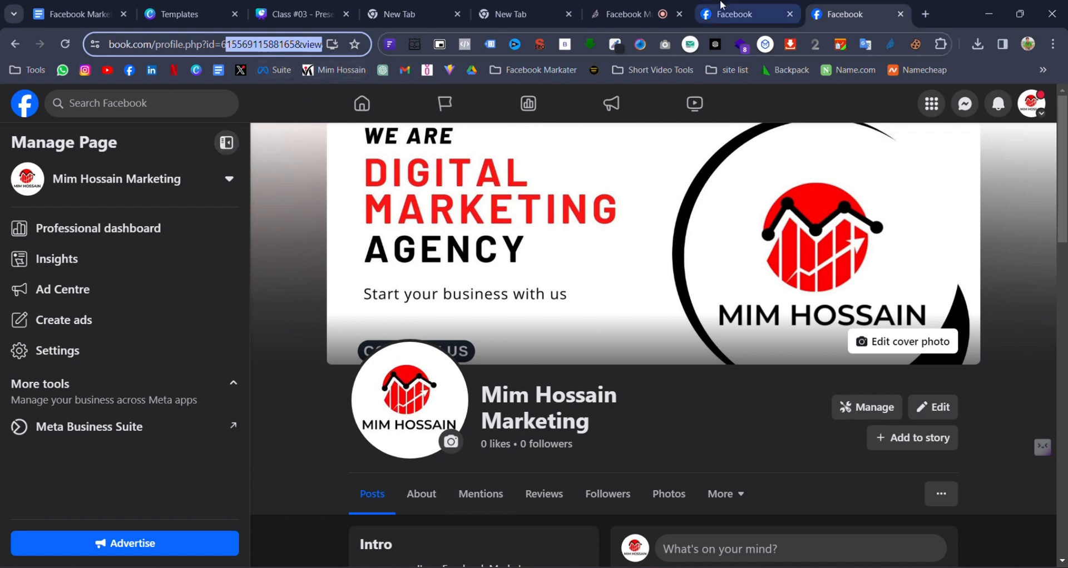
scroll(582, 296, "down", 5)
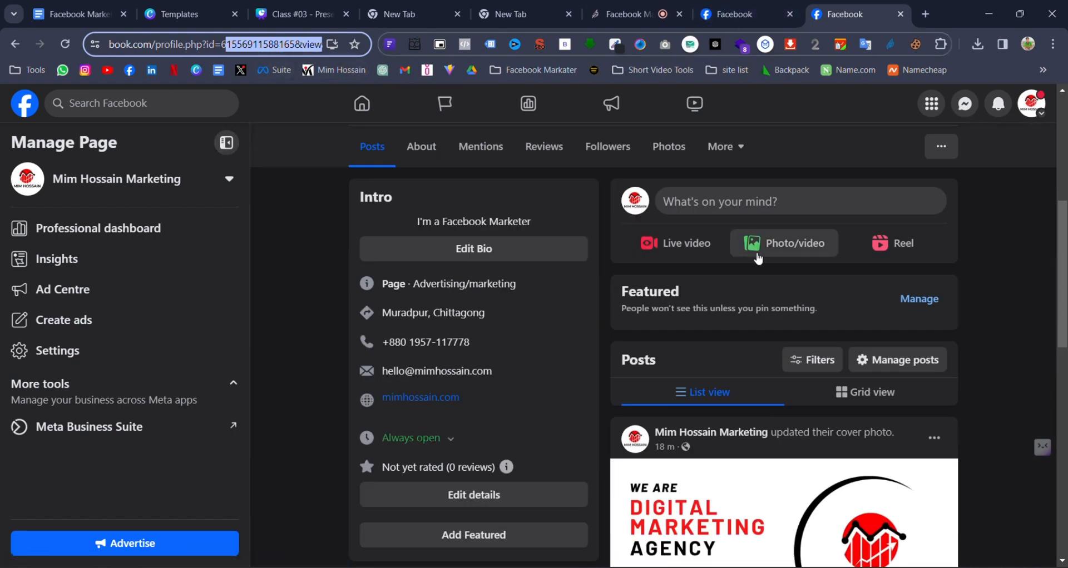
scroll(723, 262, "up", 4)
scroll(702, 273, "up", 1)
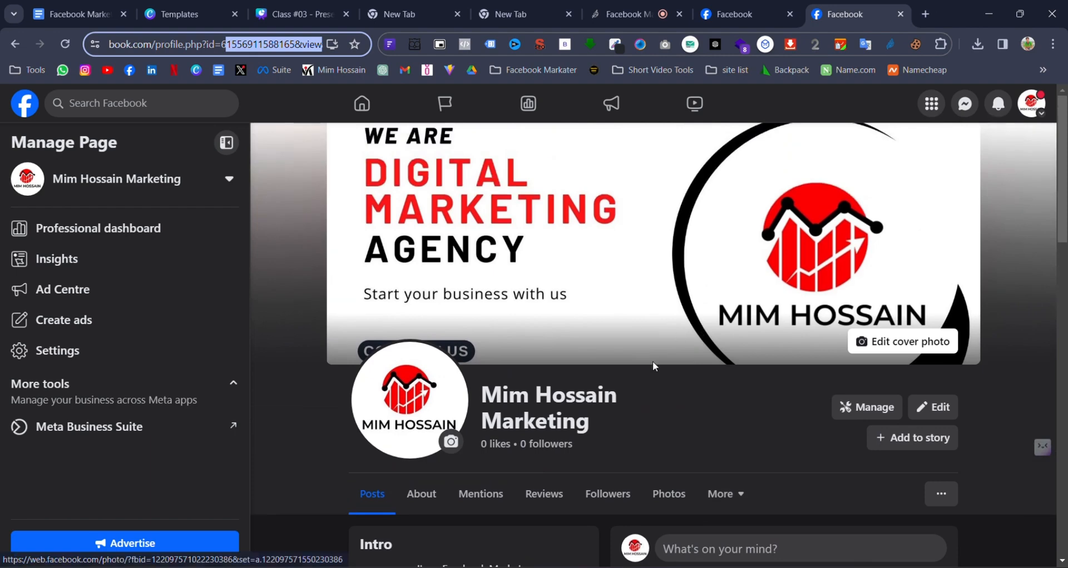
Step: Copy the Page's name from its profile header
left_click_drag(606, 417, 493, 398)
right_click(492, 398)
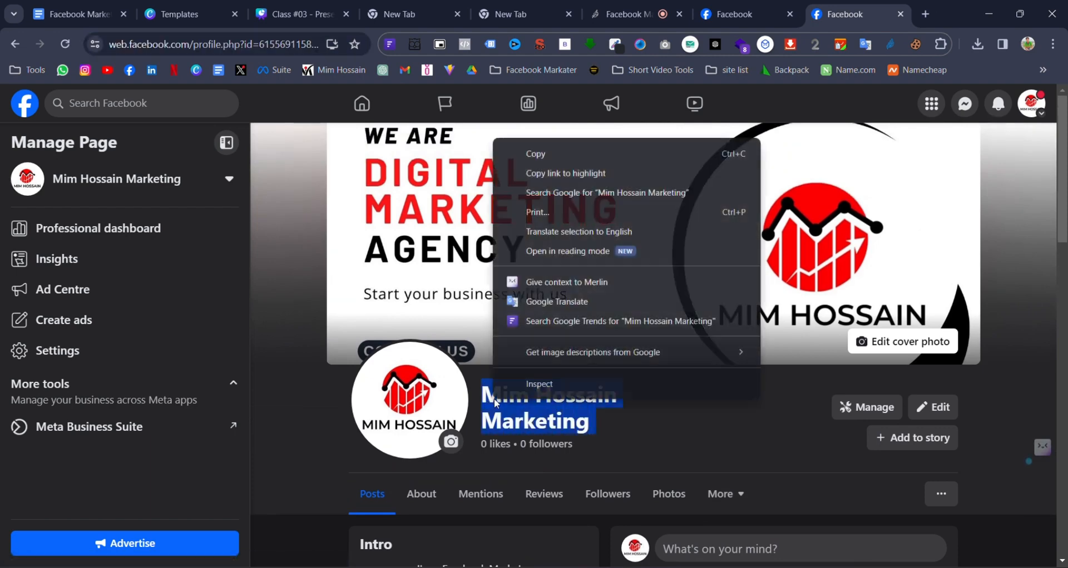
left_click(544, 152)
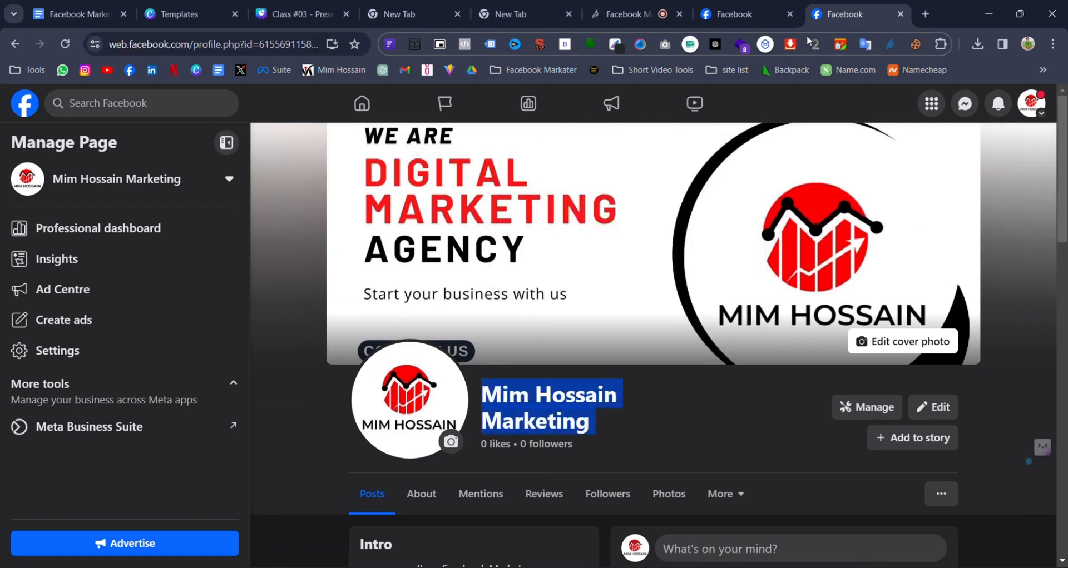
left_click(746, 7)
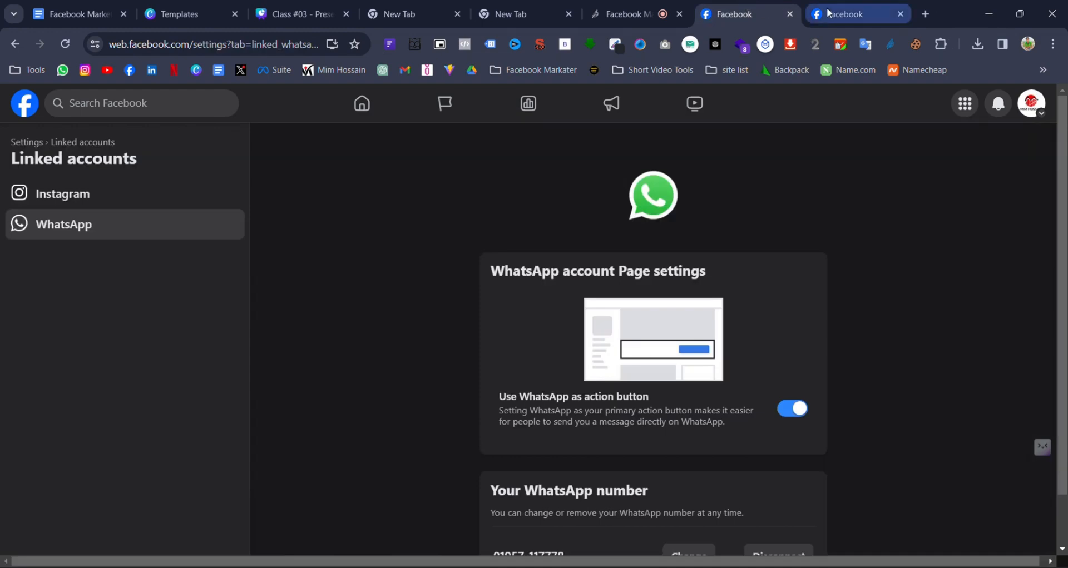
left_click(845, 14)
left_click(713, 22)
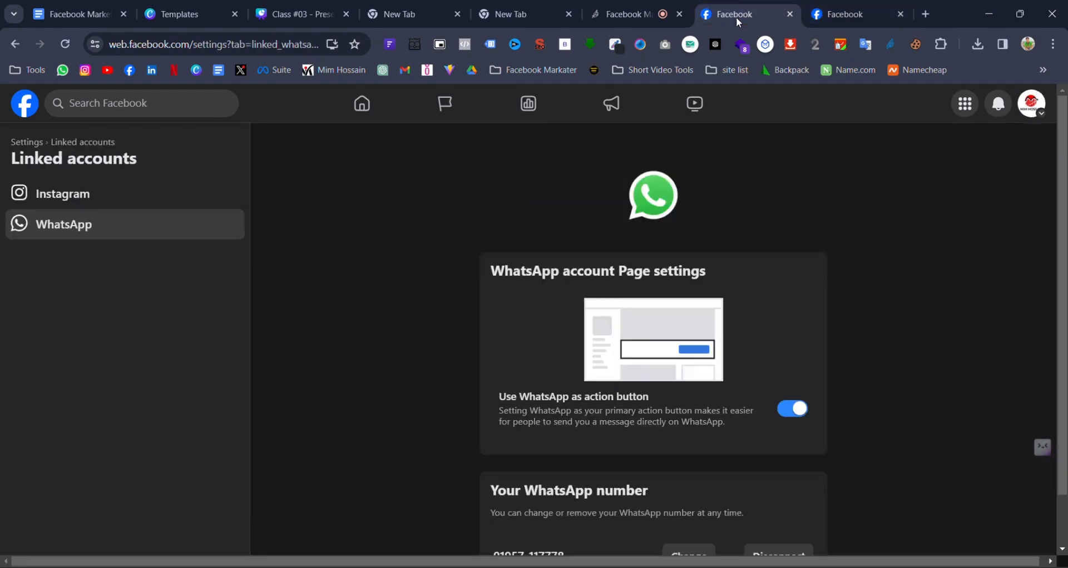
left_click(804, 15)
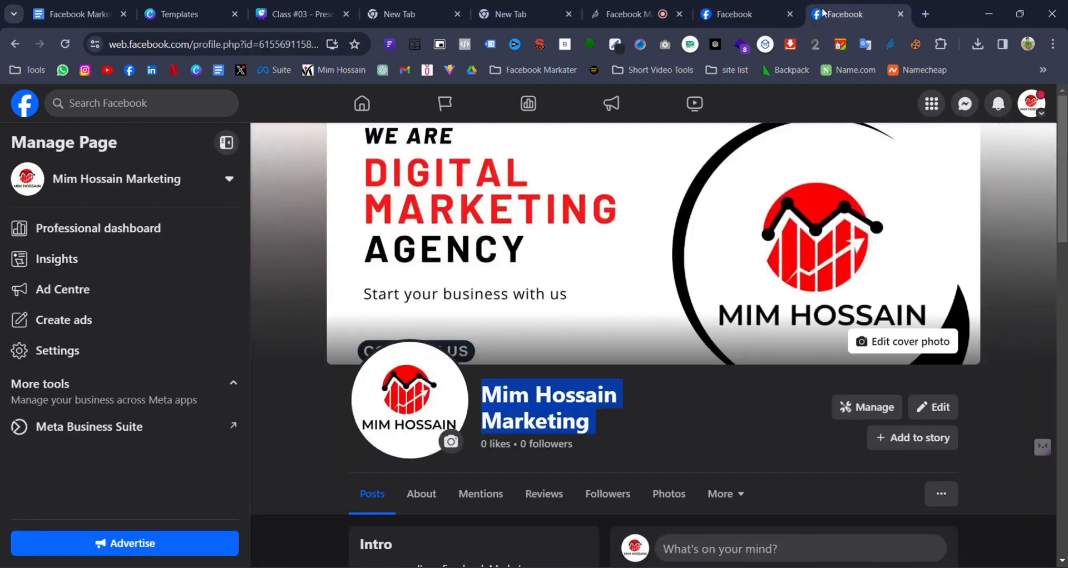
Step: Open the Page's general settings and paste the copied Page name as its username
left_click(130, 360)
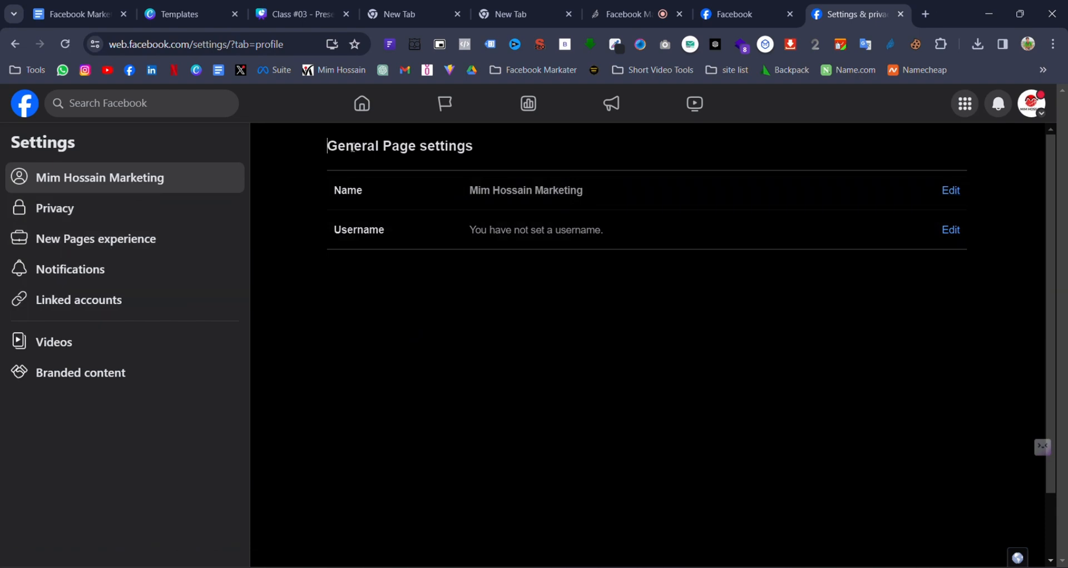
left_click_drag(322, 147, 478, 151)
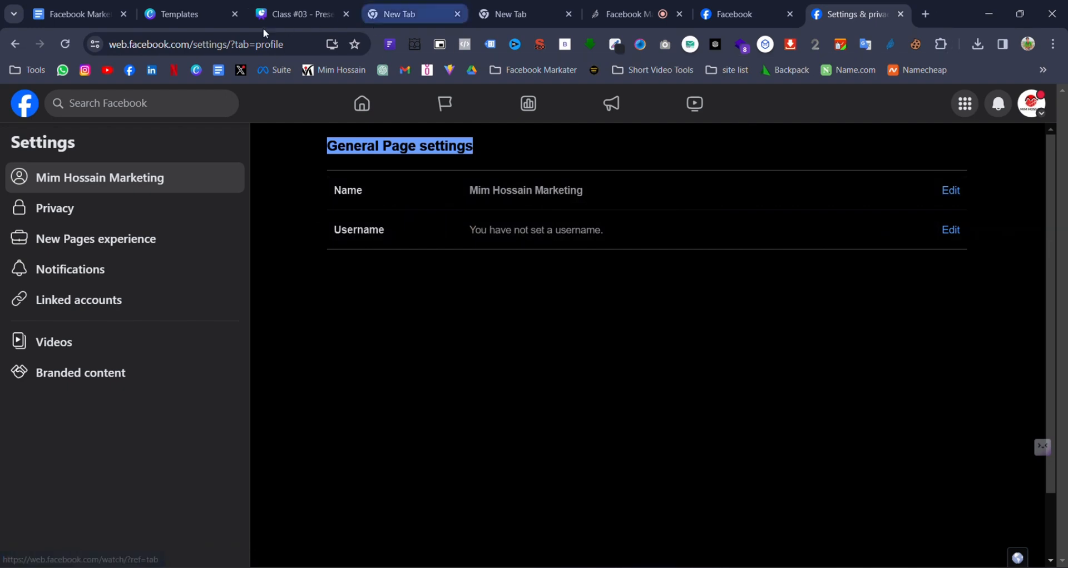
left_click(952, 230)
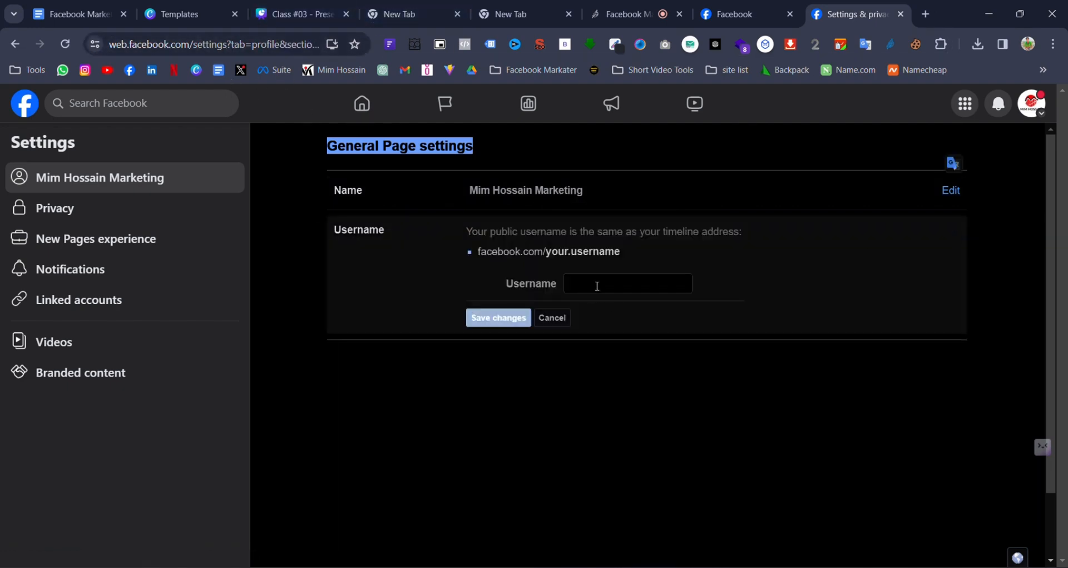
left_click(598, 286)
left_click(599, 286)
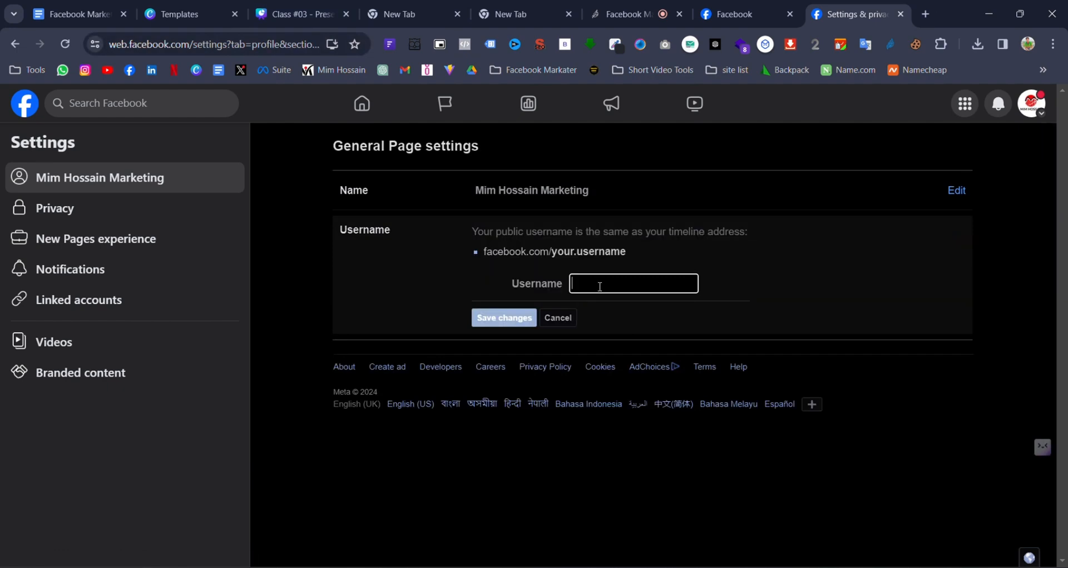
key("ctrl+v")
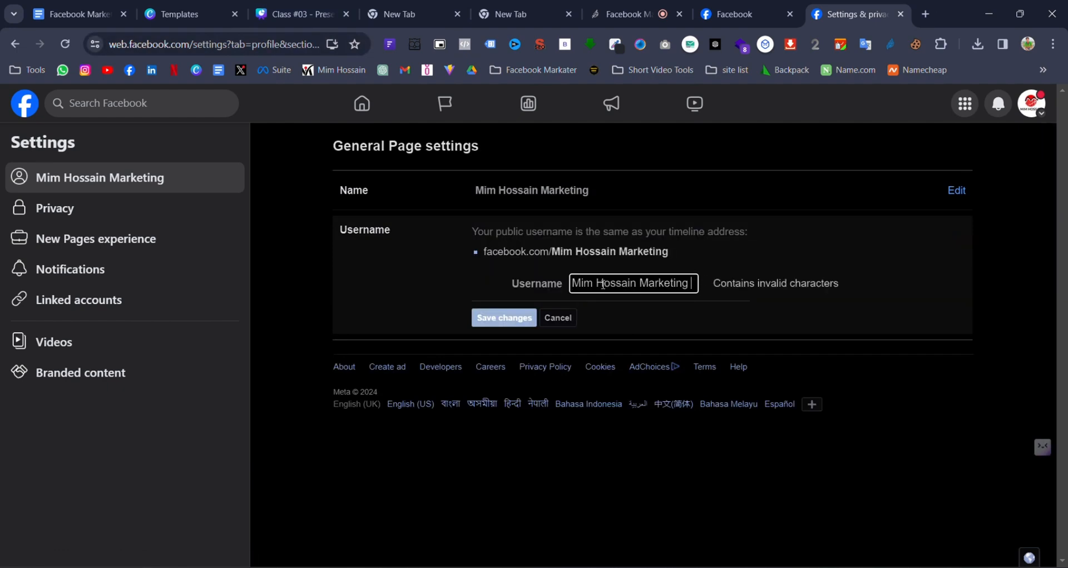
Step: Remove both spaces from the entered username so the Page name forms a single word
left_click(604, 285)
key("BackSpace")
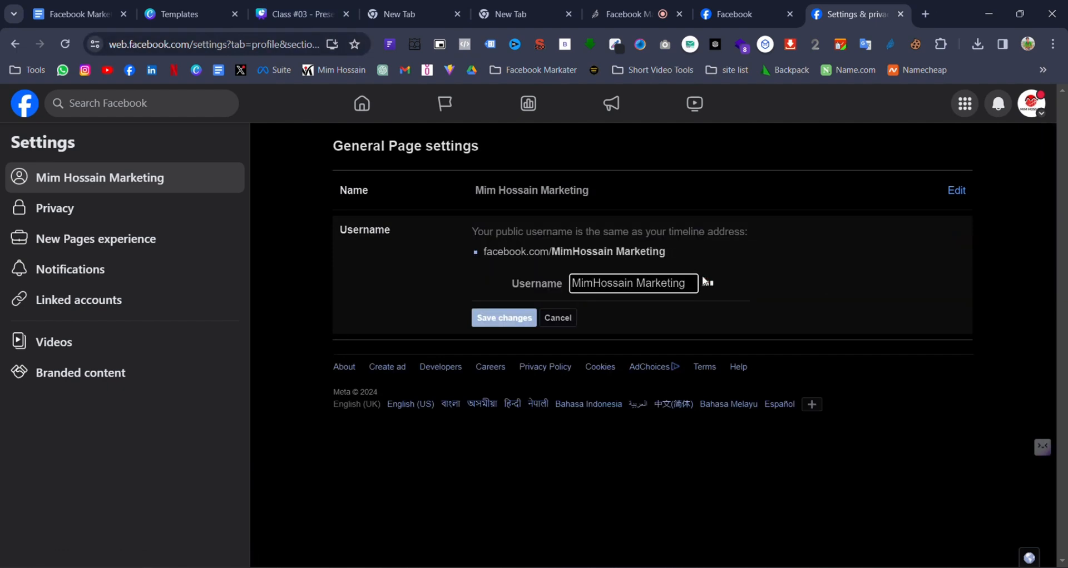
key("Right")
key("Right")
key("Right")
key("Right")
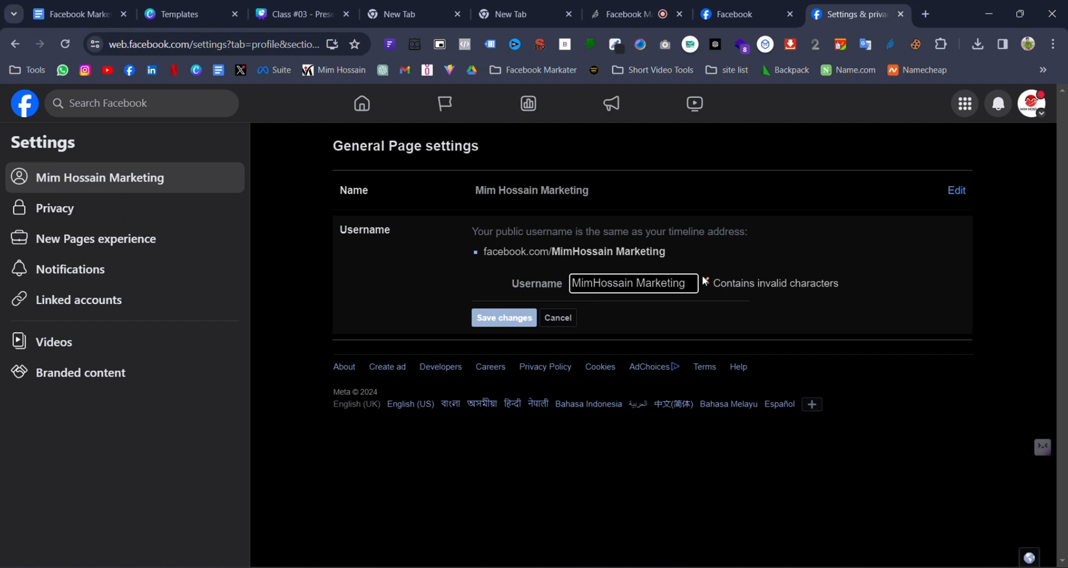
key("BackSpace")
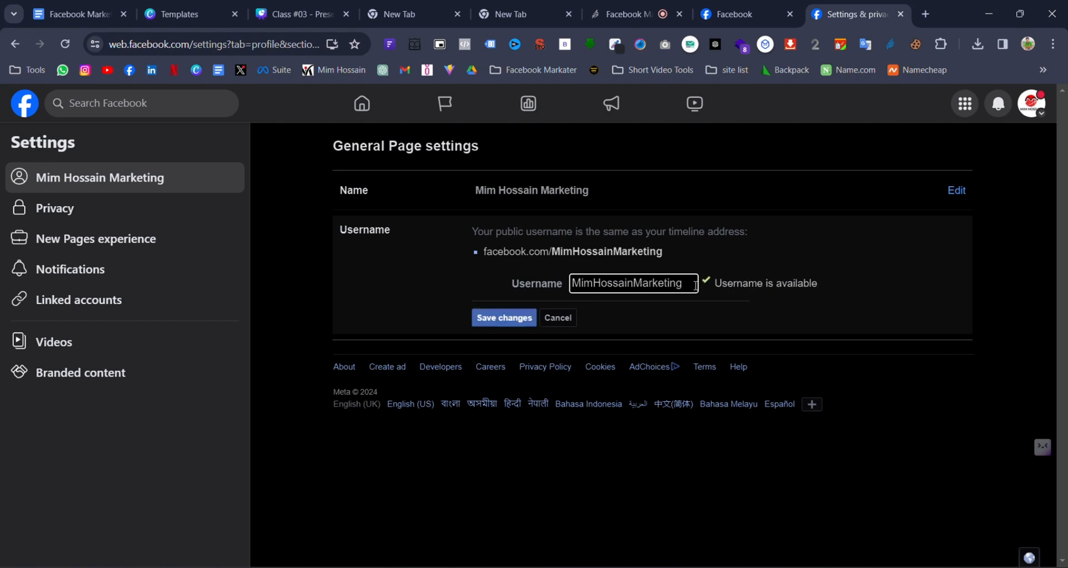
Step: Save the new Page username and authorize the change by filling in and submitting the account password
left_click(713, 280)
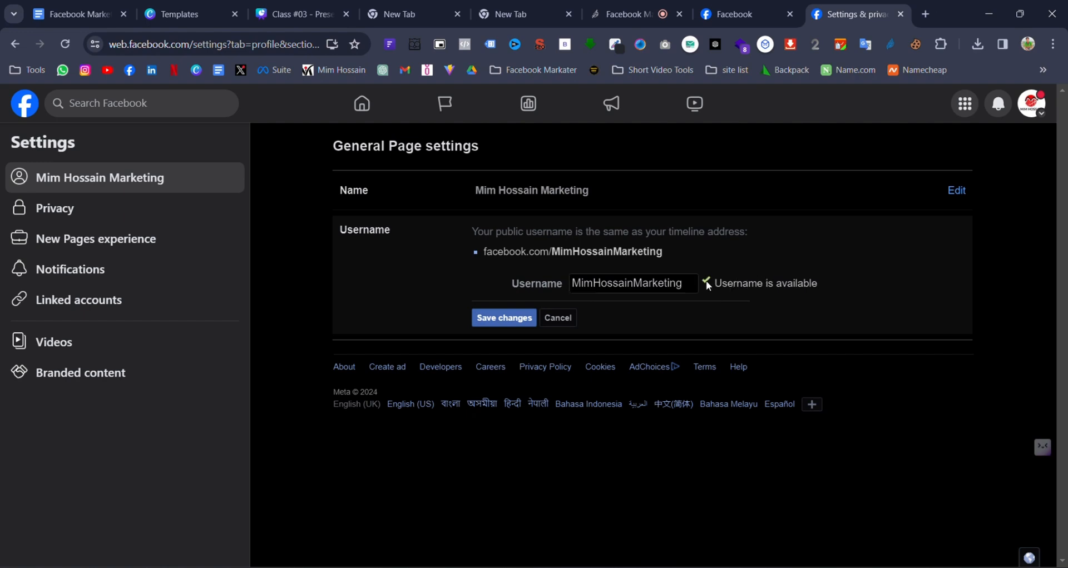
left_click(688, 281)
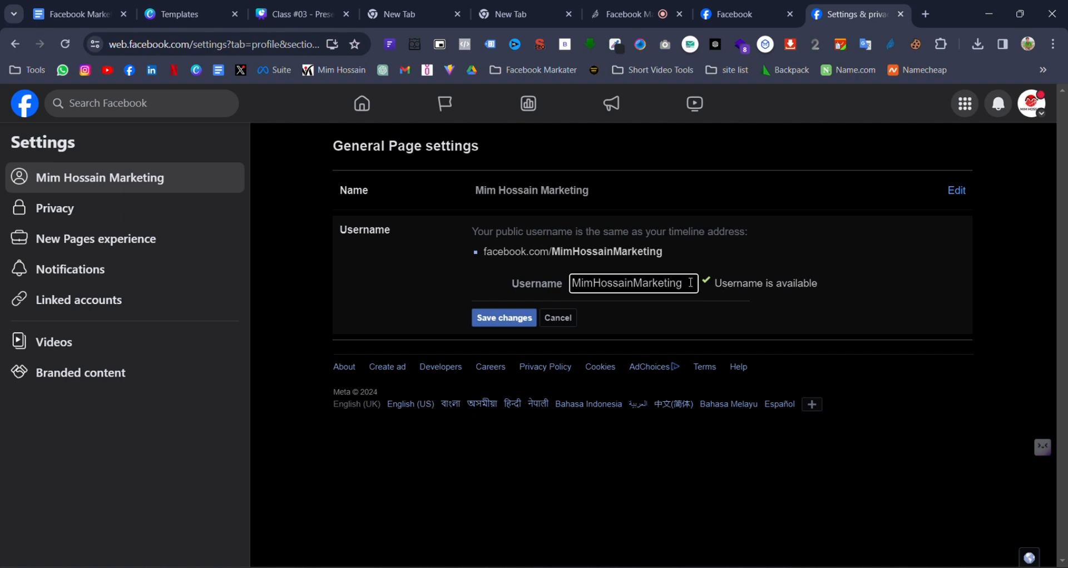
left_click_drag(691, 283, 590, 289)
left_click(603, 309)
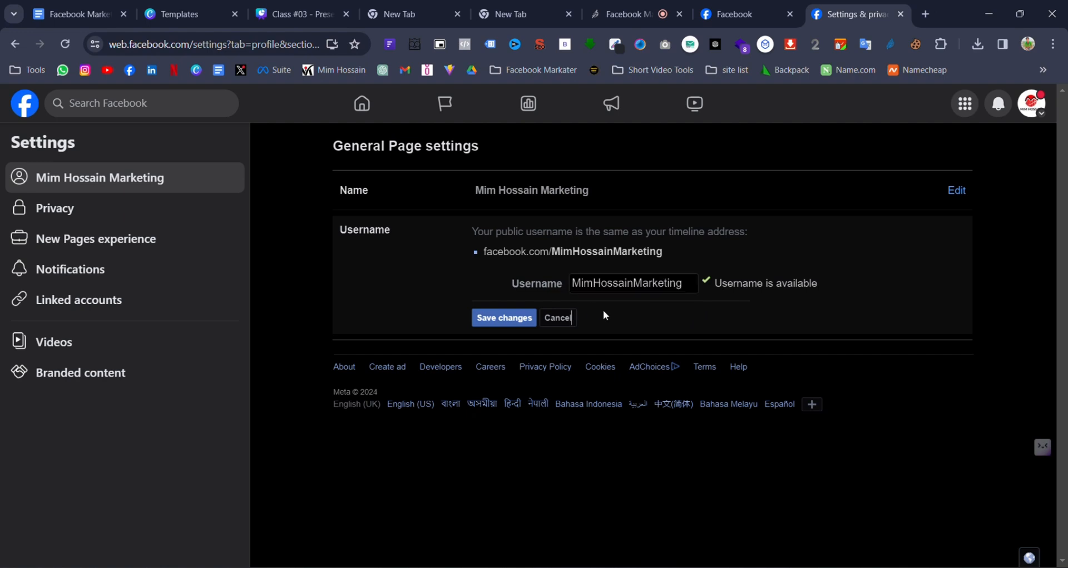
left_click(695, 282)
left_click(505, 318)
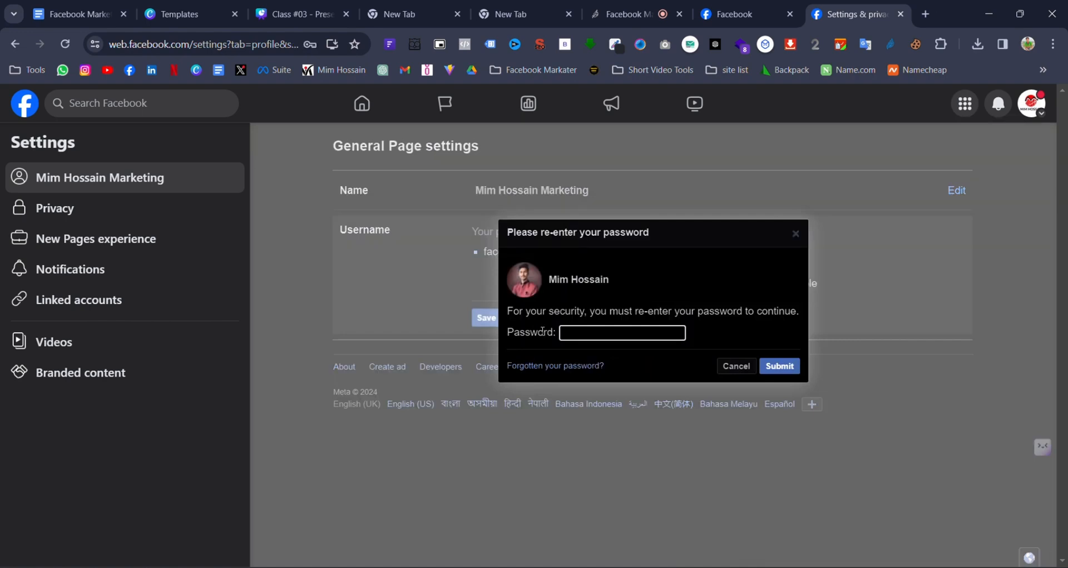
left_click(580, 334)
scroll(820, 451, "down", 1)
scroll(800, 341, "up", 1)
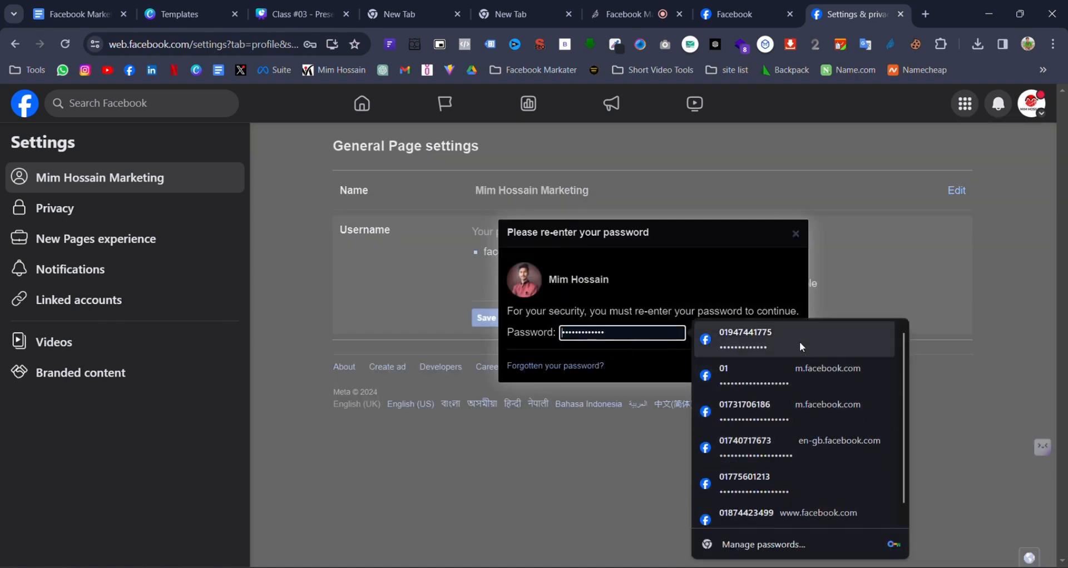
left_click(800, 341)
left_click(781, 367)
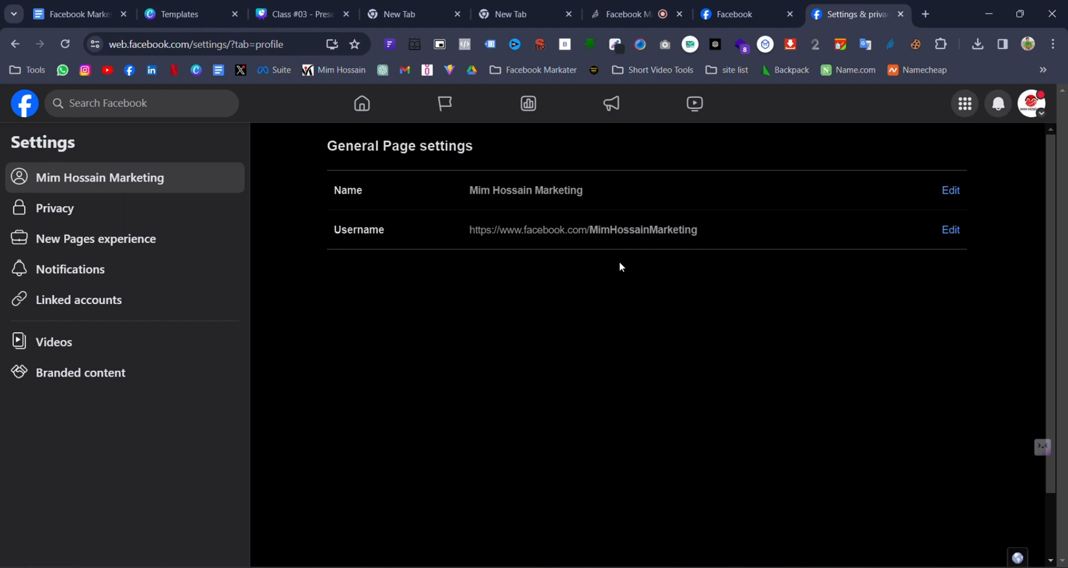
left_click(731, 12)
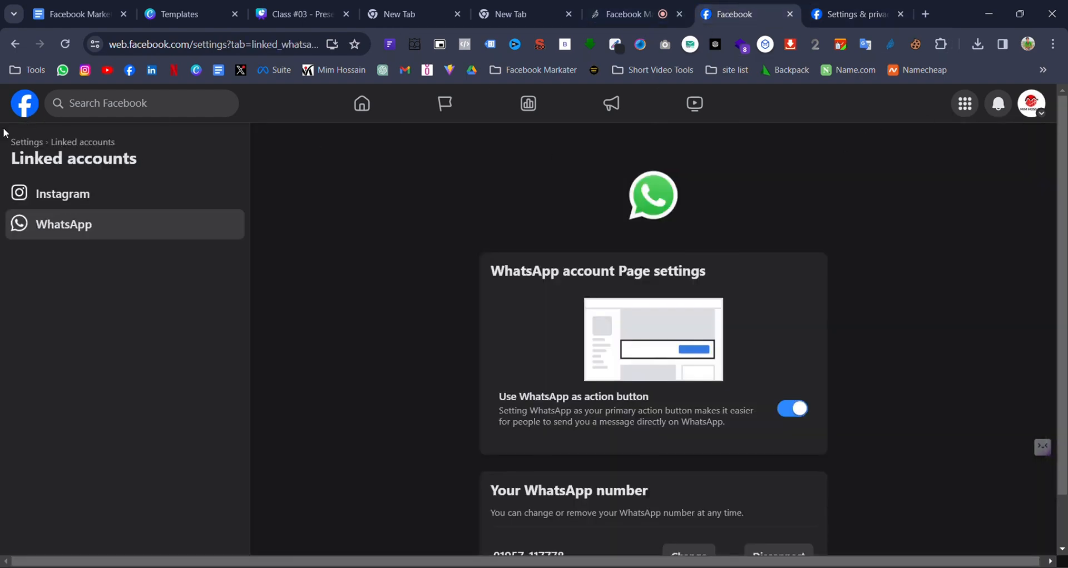
left_click(33, 112)
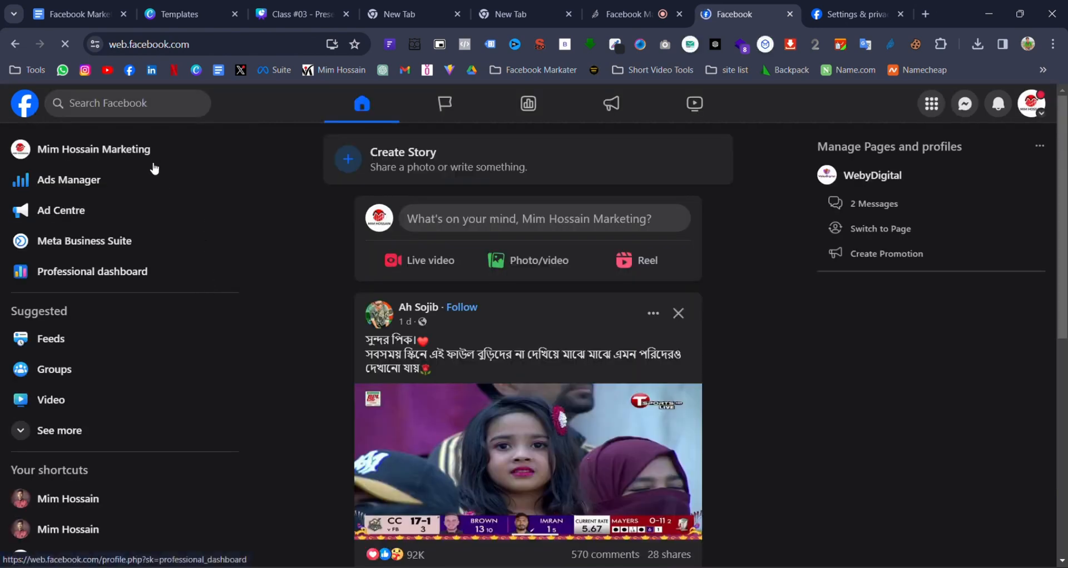
left_click(153, 157)
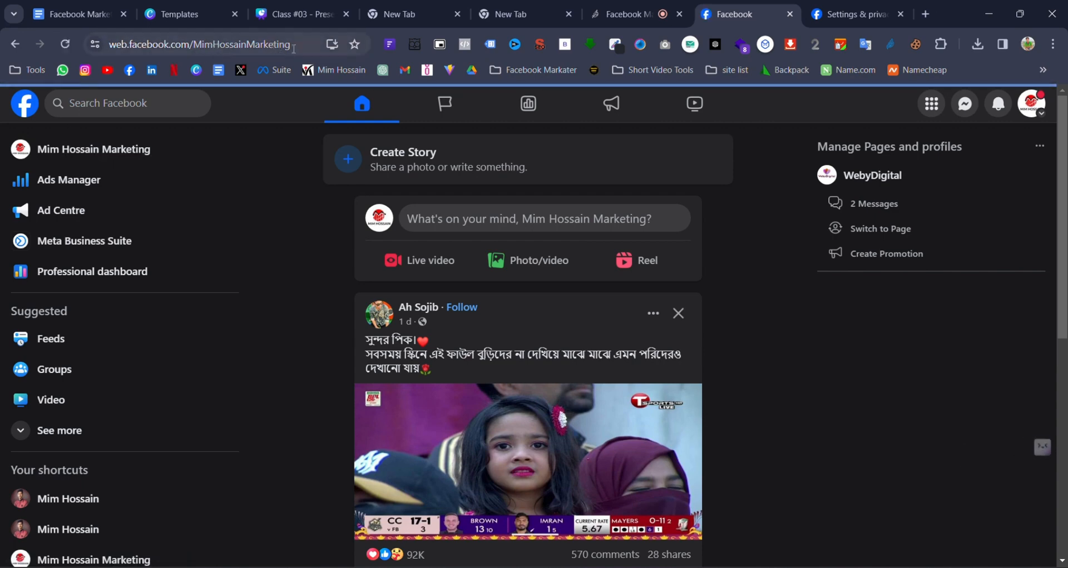
left_click_drag(295, 48, 109, 50)
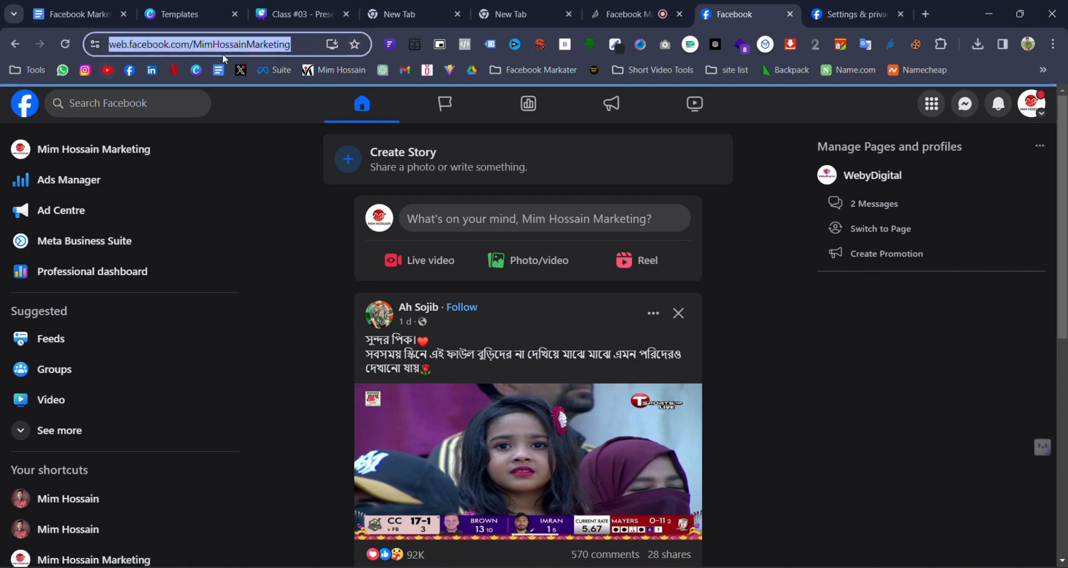
right_click(217, 48)
left_click(280, 176)
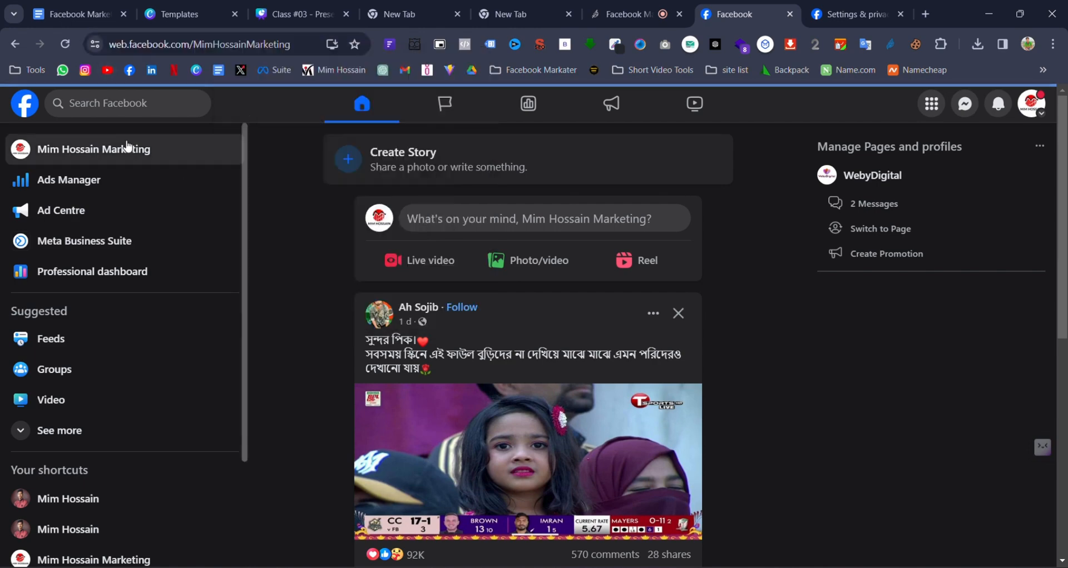
left_click(177, 156)
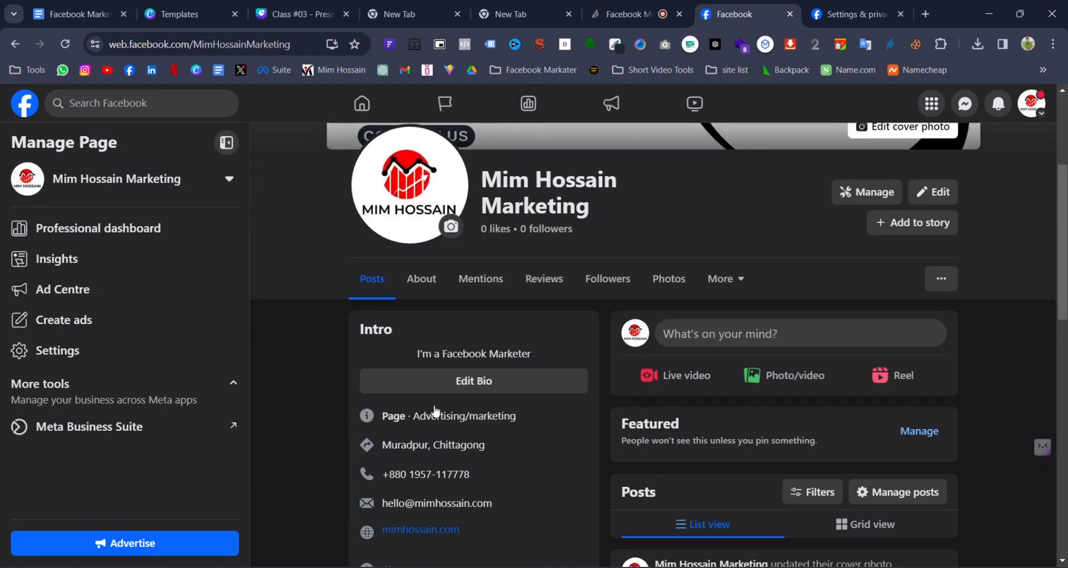
Step: Return to the general Page settings, open the Page name for editing, read the name-change note, and cancel
left_click(864, 10)
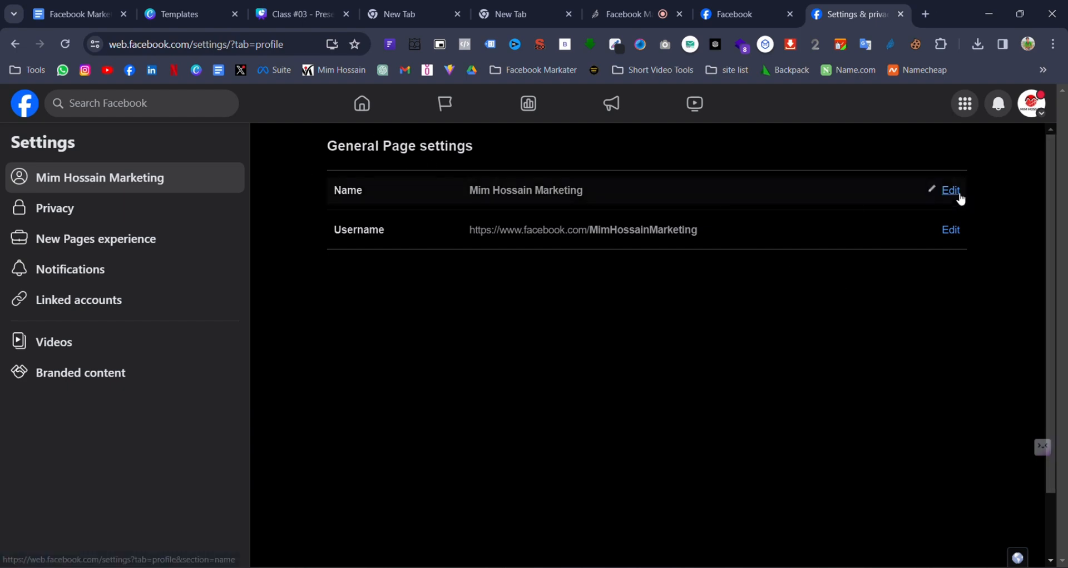
left_click_drag(320, 191, 970, 192)
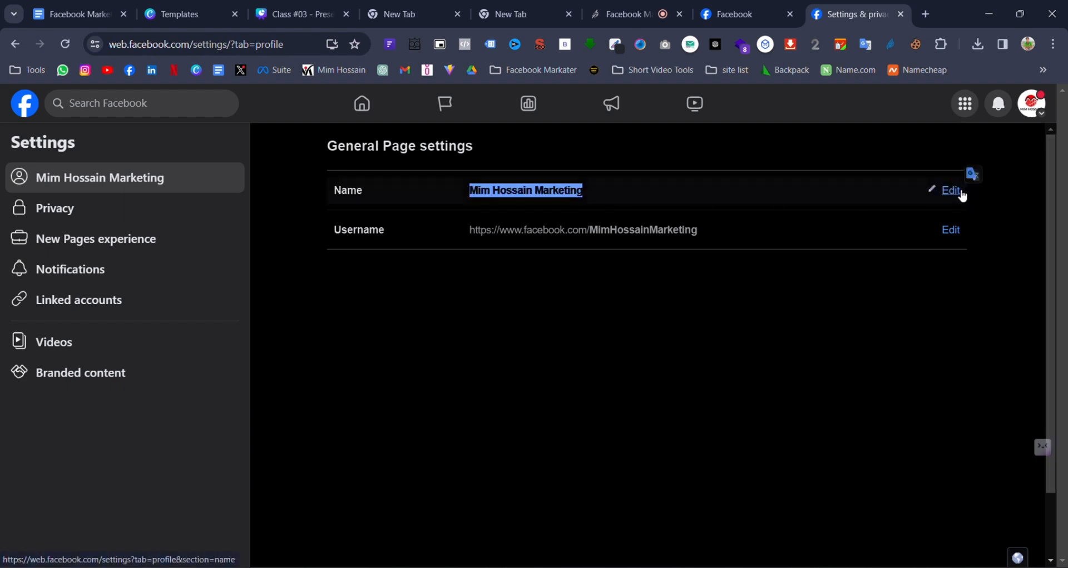
left_click(950, 192)
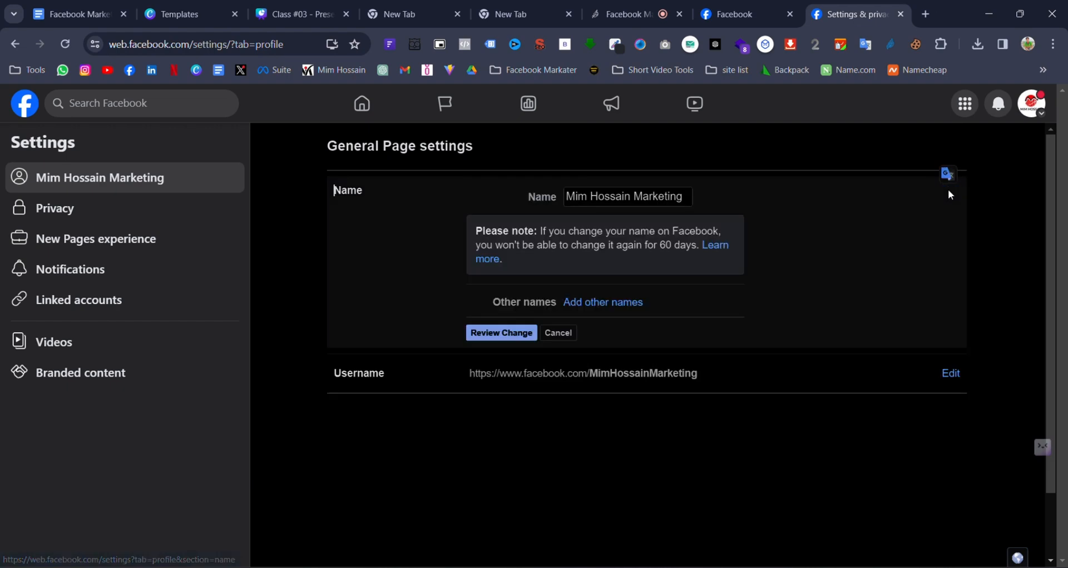
left_click(621, 197)
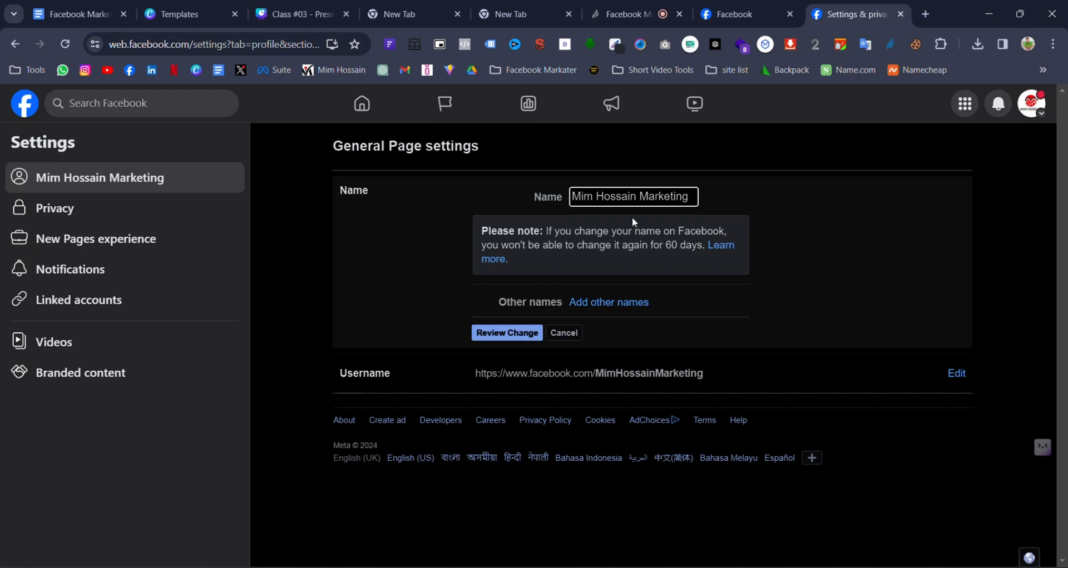
left_click_drag(540, 232, 598, 256)
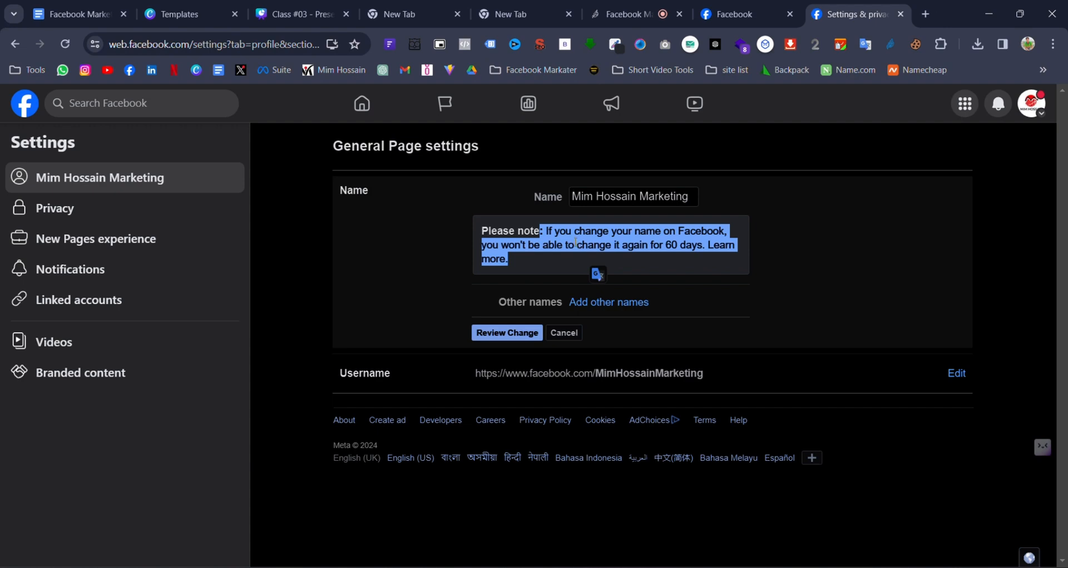
left_click(633, 195)
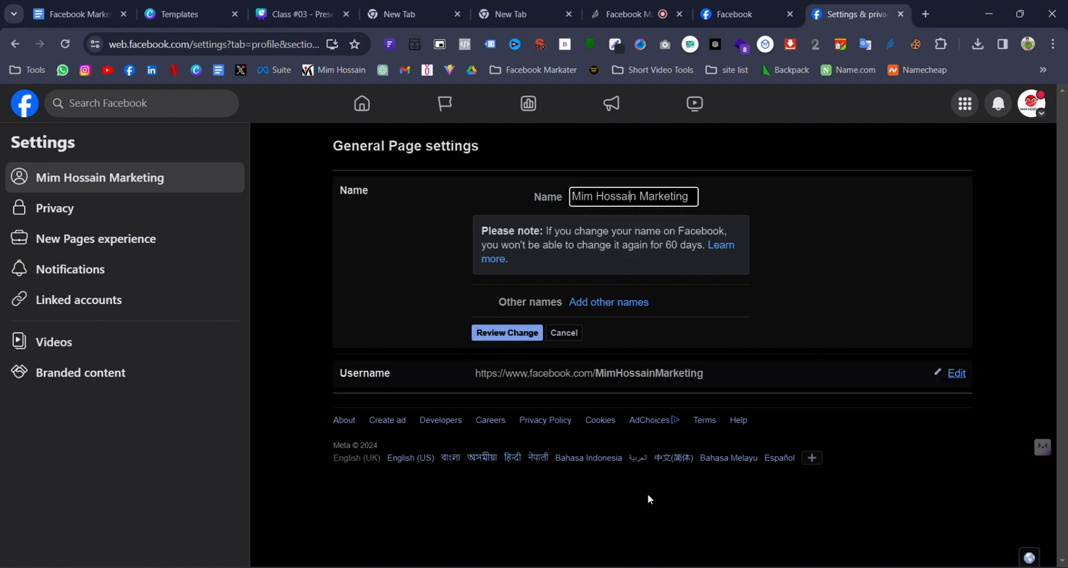
left_click(574, 340)
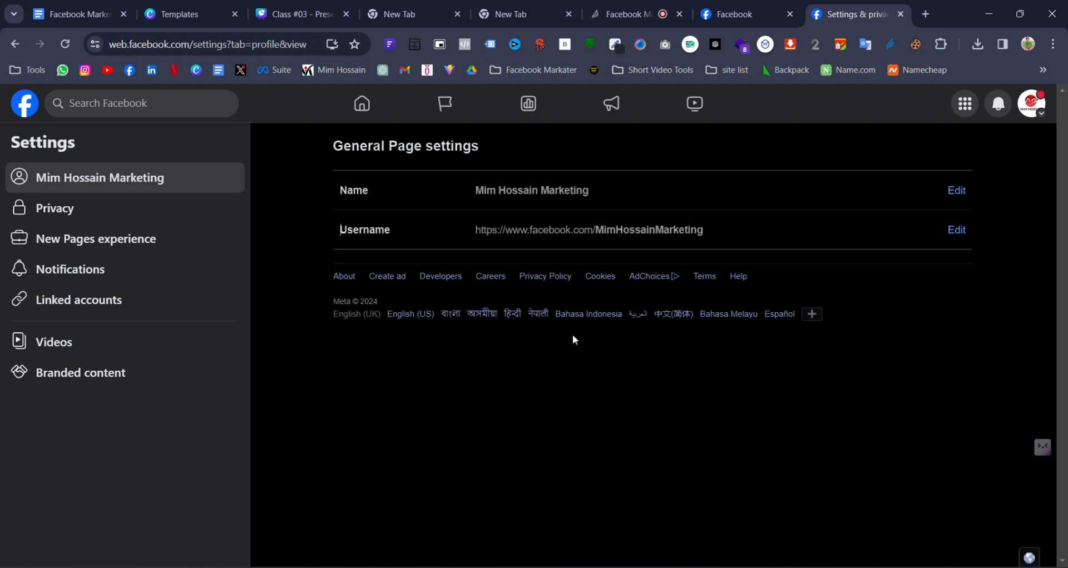